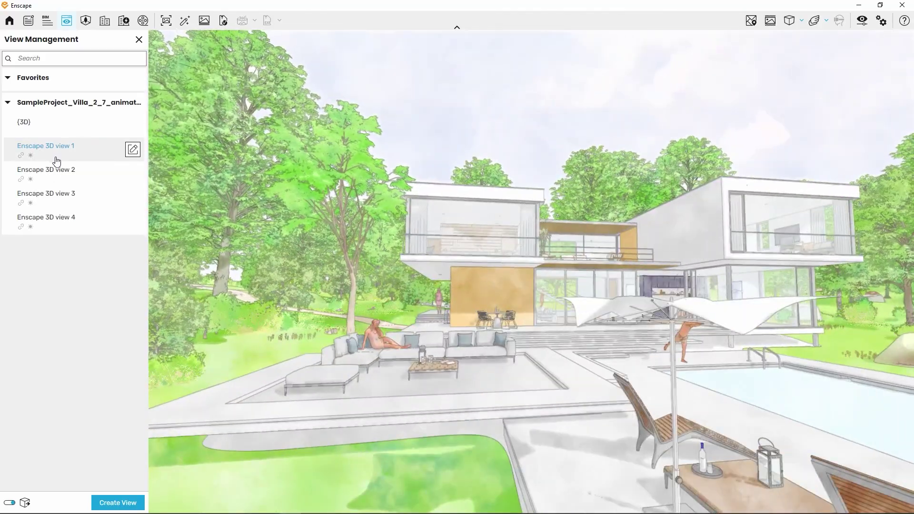
# Go through the saved villa views Enscape 3D view 2 and Enscape 3D view 3.
pyautogui.click(54, 172)
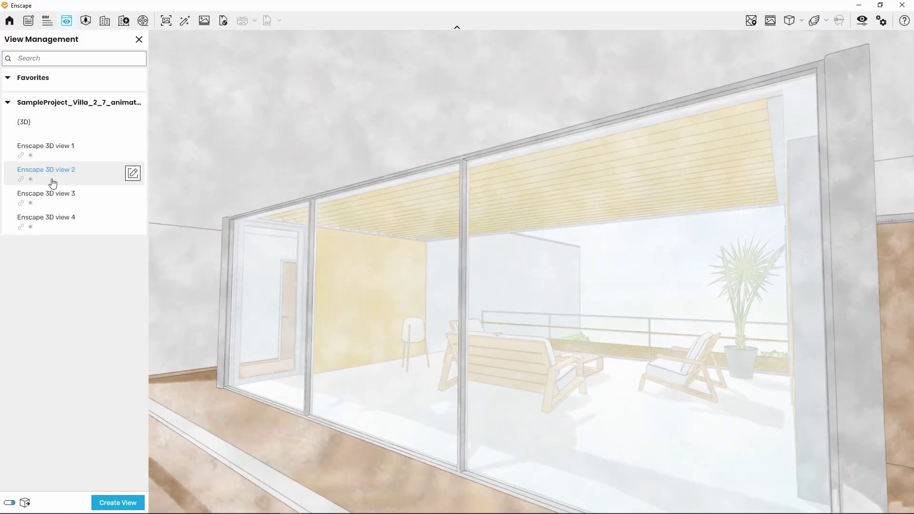
pyautogui.click(53, 195)
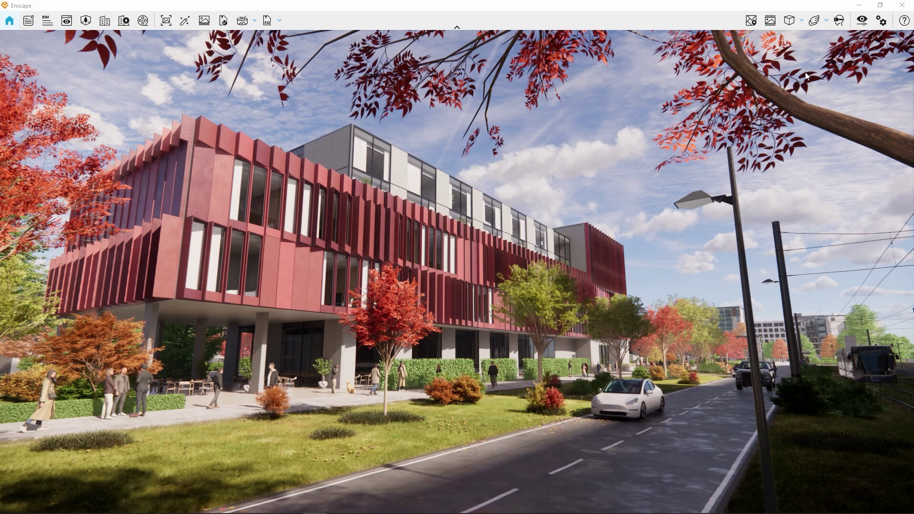
# Open the visual settings for the red-façade building scene and set the style mode to Sketch.
pyautogui.click(861, 22)
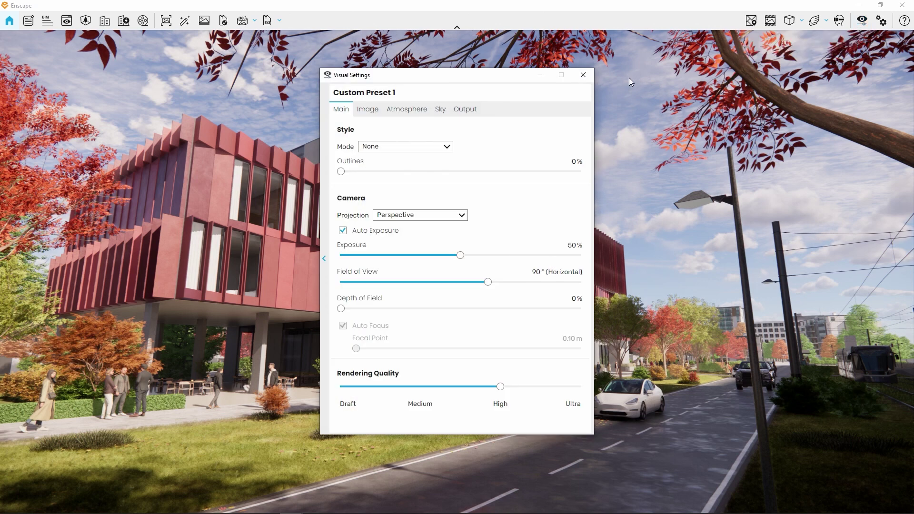
pyautogui.click(372, 146)
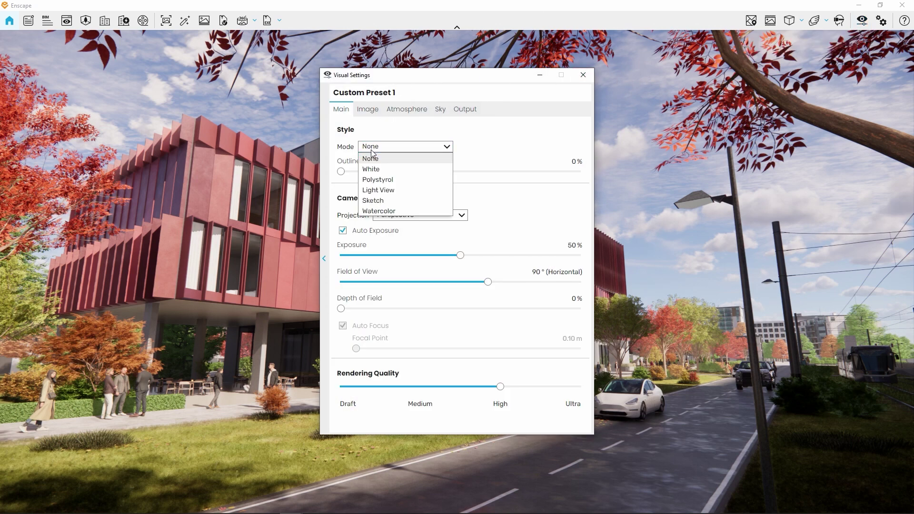
pyautogui.click(372, 201)
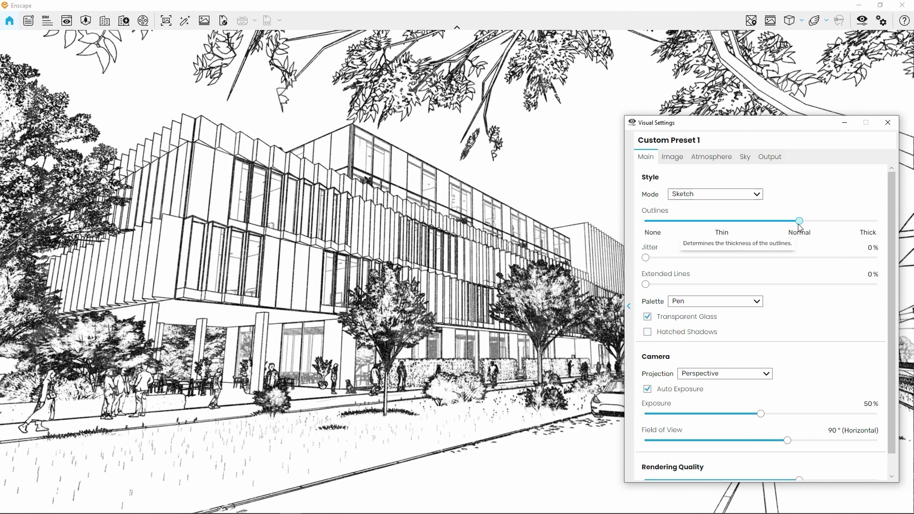
# Try the sketch outline thicknesses Thick, None and Thin, and set the outlines back to Normal.
pyautogui.moveTo(799, 225)
pyautogui.mouseDown()
pyautogui.moveTo(719, 224)
pyautogui.moveTo(862, 223)
pyautogui.mouseUp()
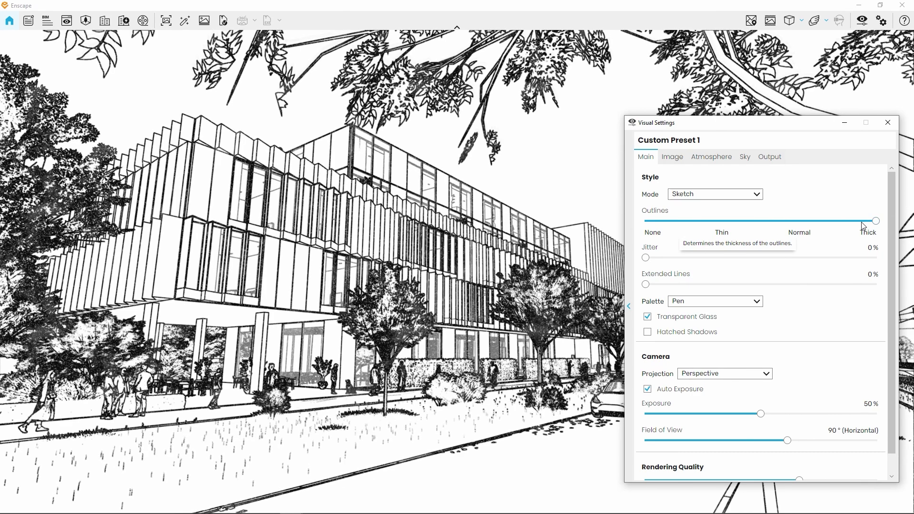
pyautogui.moveTo(869, 224); pyautogui.dragTo(814, 232)
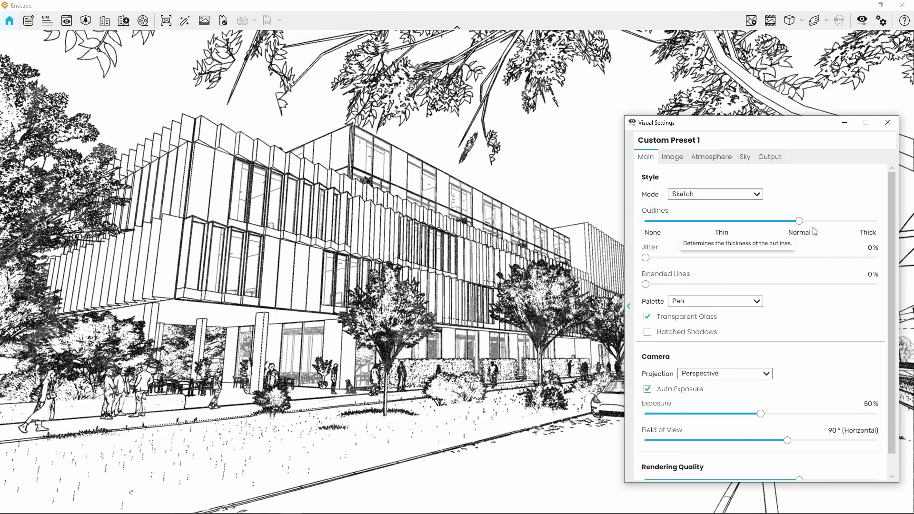
pyautogui.moveTo(761, 224); pyautogui.dragTo(647, 223)
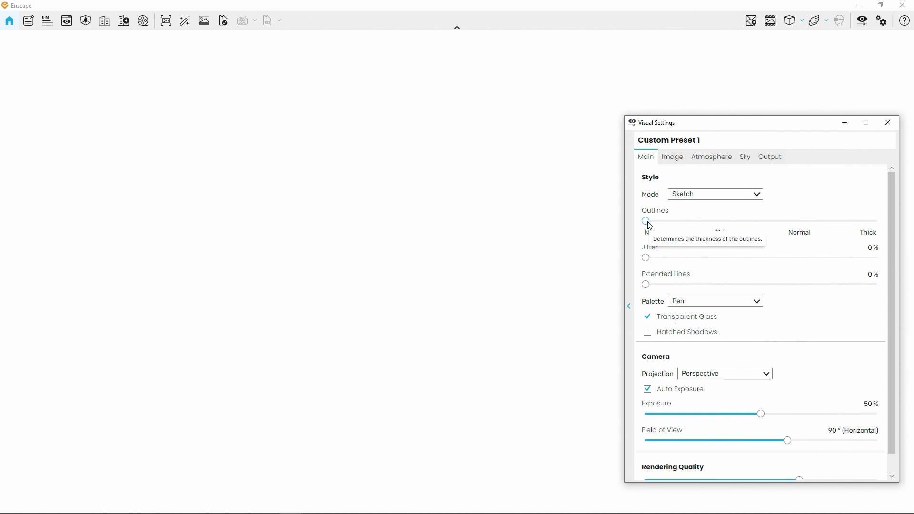
pyautogui.moveTo(646, 221); pyautogui.dragTo(718, 226)
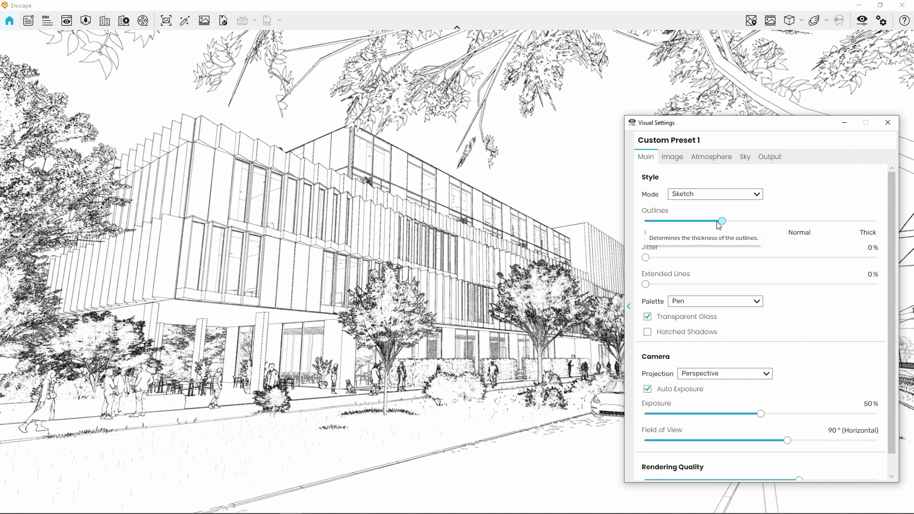
pyautogui.click(744, 221)
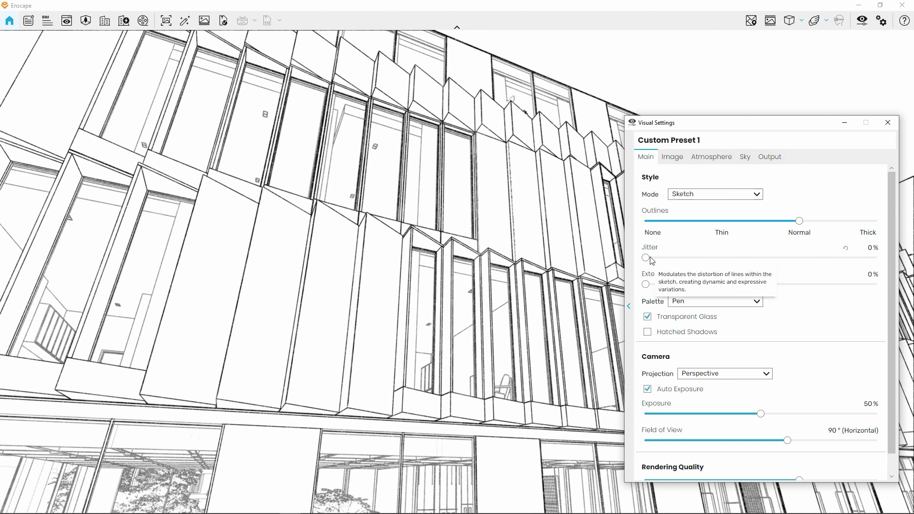
# Set the sketch Jitter to 19% and raise Extended Lines to 59%, reducing them slightly to finish.
pyautogui.moveTo(646, 258); pyautogui.dragTo(737, 273)
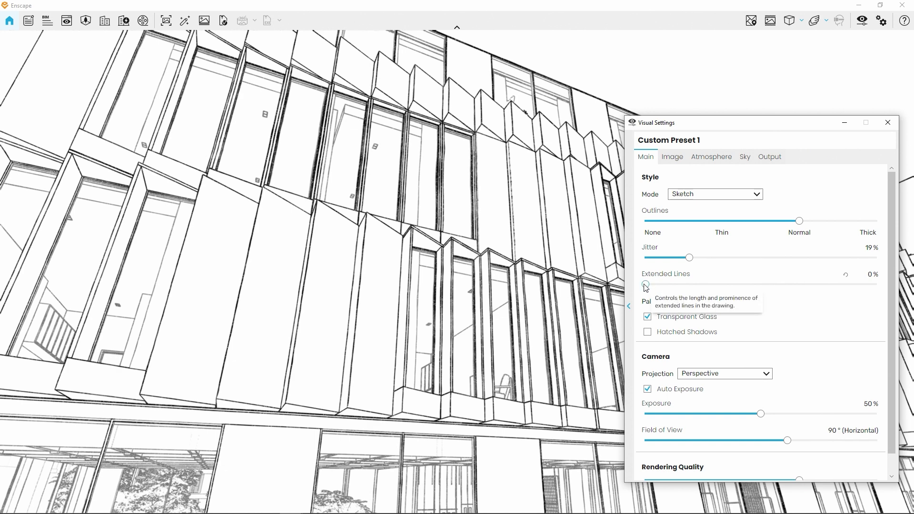
pyautogui.moveTo(645, 285); pyautogui.dragTo(783, 287)
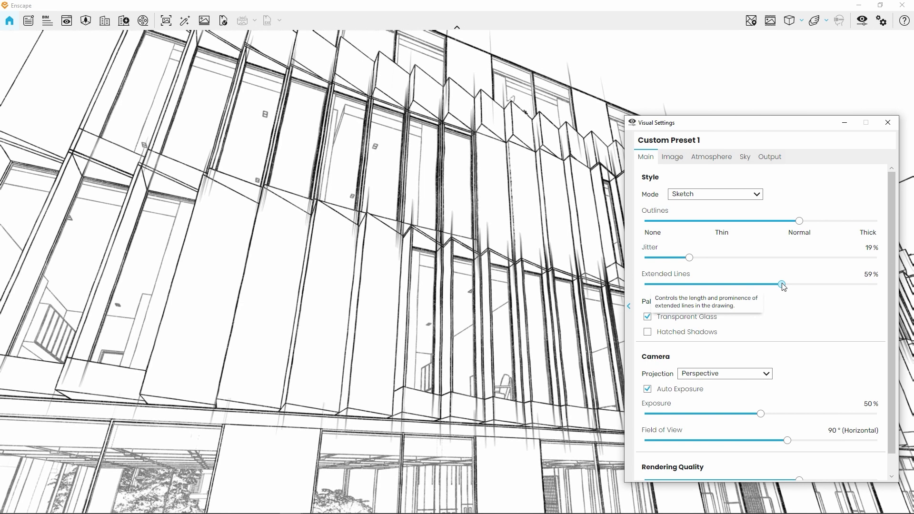
pyautogui.moveTo(782, 286); pyautogui.dragTo(762, 287)
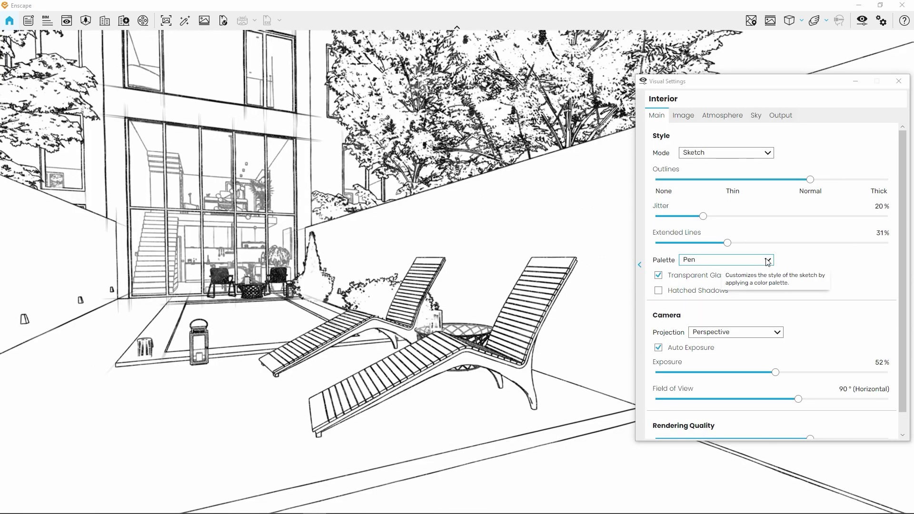
# Try the Pencil palette, choose Colored Pencil for the courtyard sketch, and turn off Transparent Glass.
pyautogui.click(767, 261)
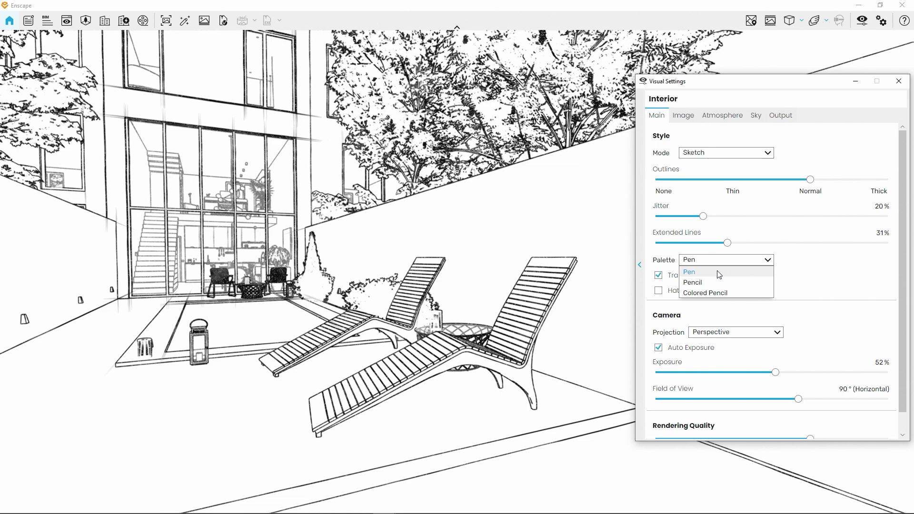
pyautogui.click(717, 284)
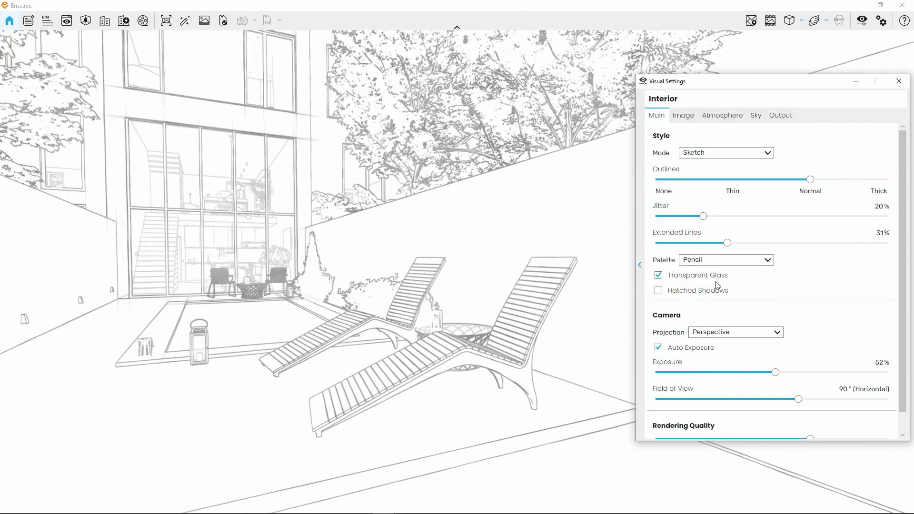
pyautogui.click(716, 260)
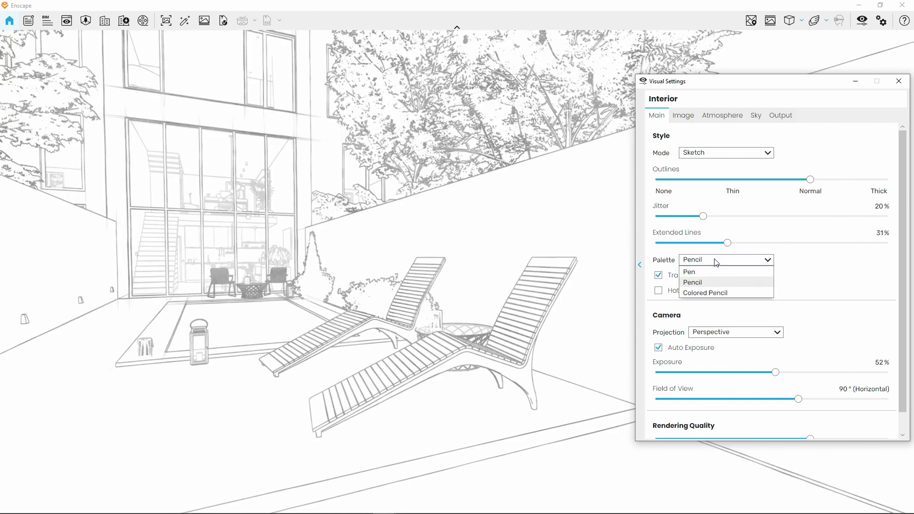
pyautogui.click(706, 293)
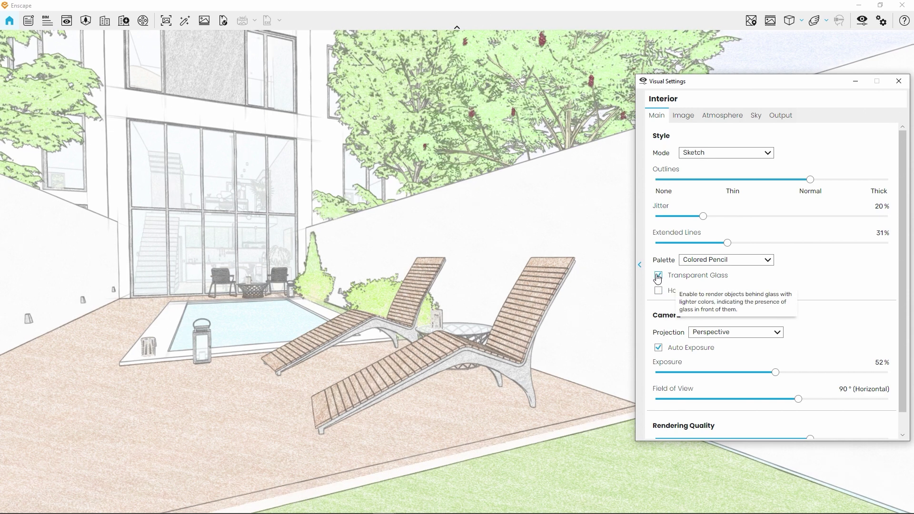
pyautogui.click(657, 275)
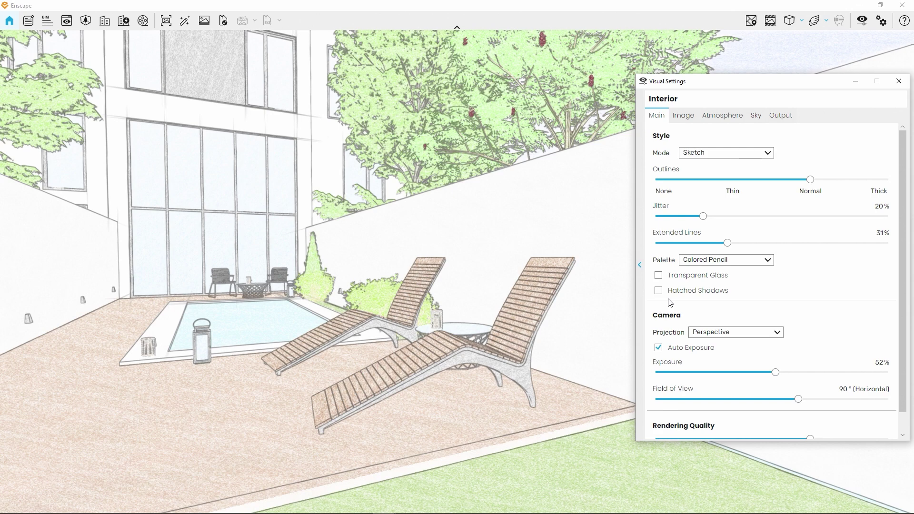
# Enable Hatched Shadows for the sketch and shift the time of day earlier to about 07:09.
pyautogui.click(658, 290)
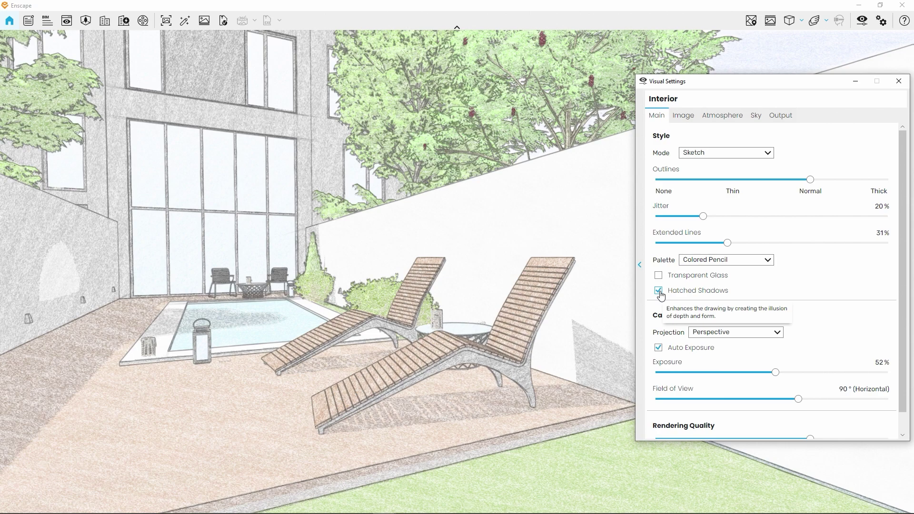
pyautogui.click(430, 283)
pyautogui.press('u')
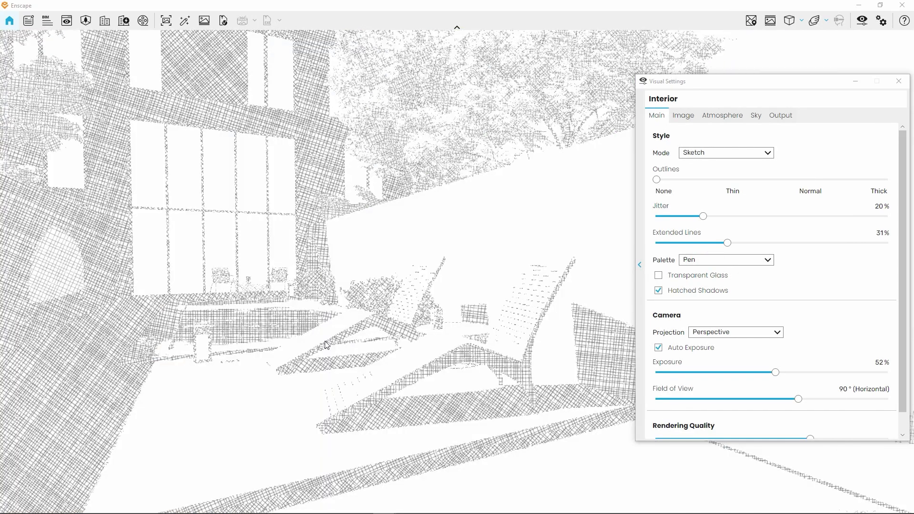
pyautogui.press('u')
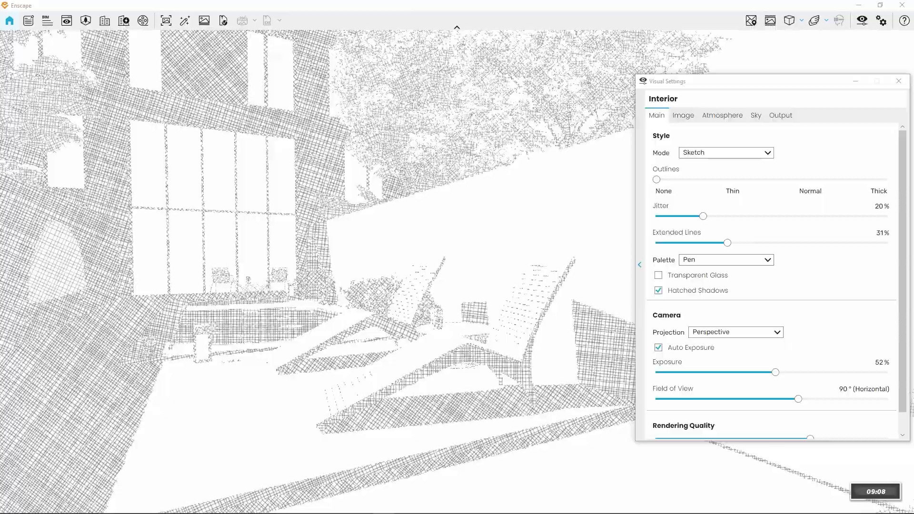
pyautogui.press('u')
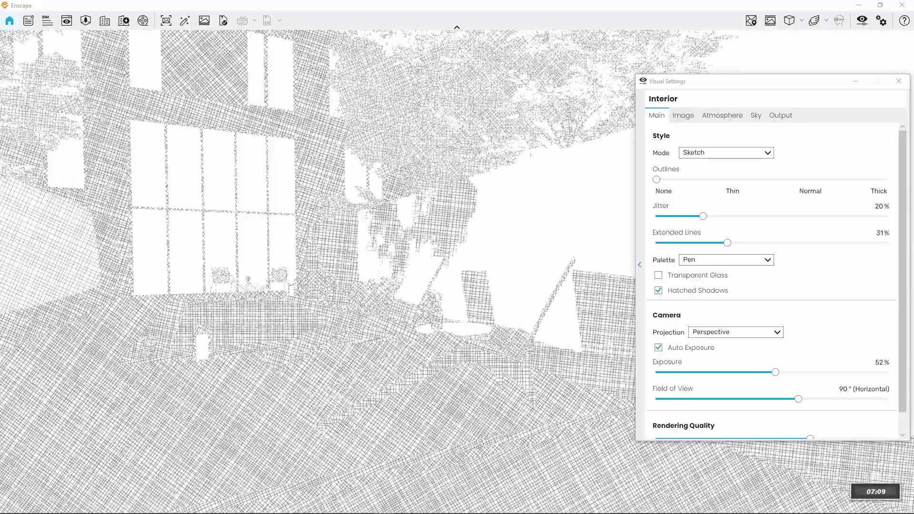
pyautogui.press('u')
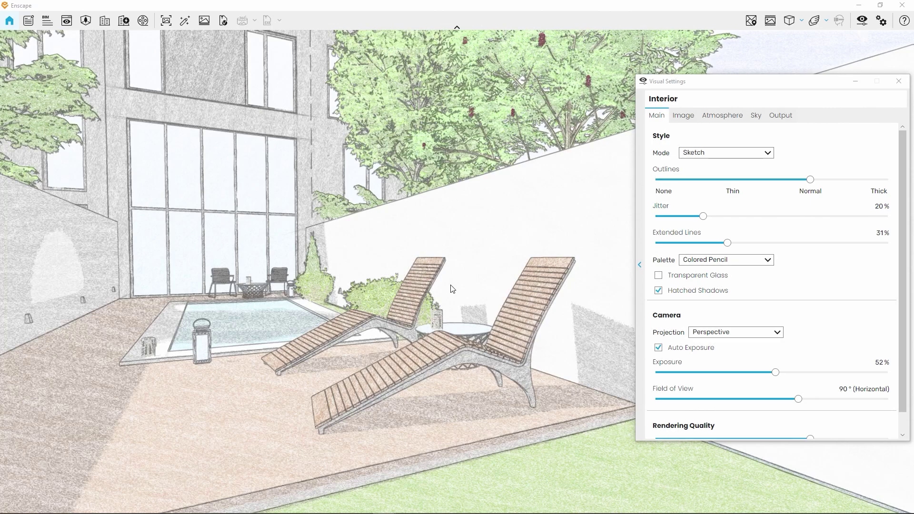
# Compare the hatched shadows in the Pencil palette and then set the sketch palette to Pen.
pyautogui.click(689, 263)
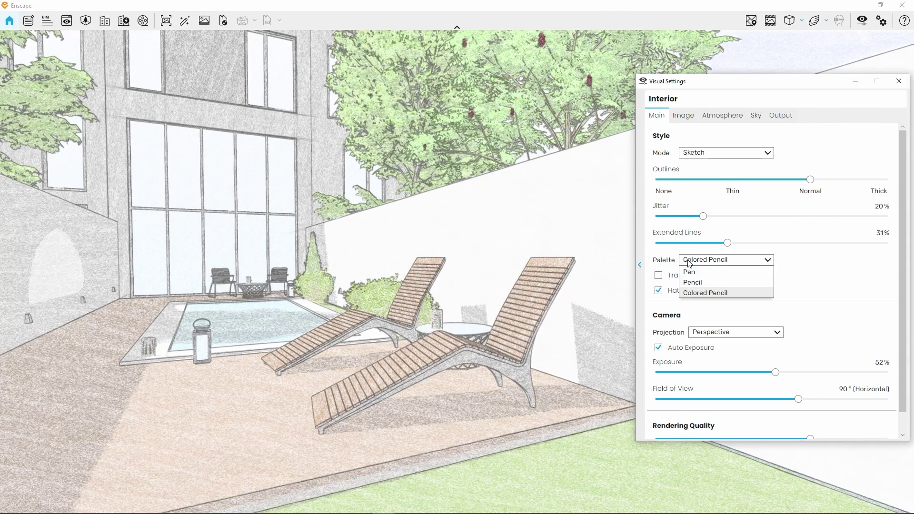
pyautogui.click(687, 283)
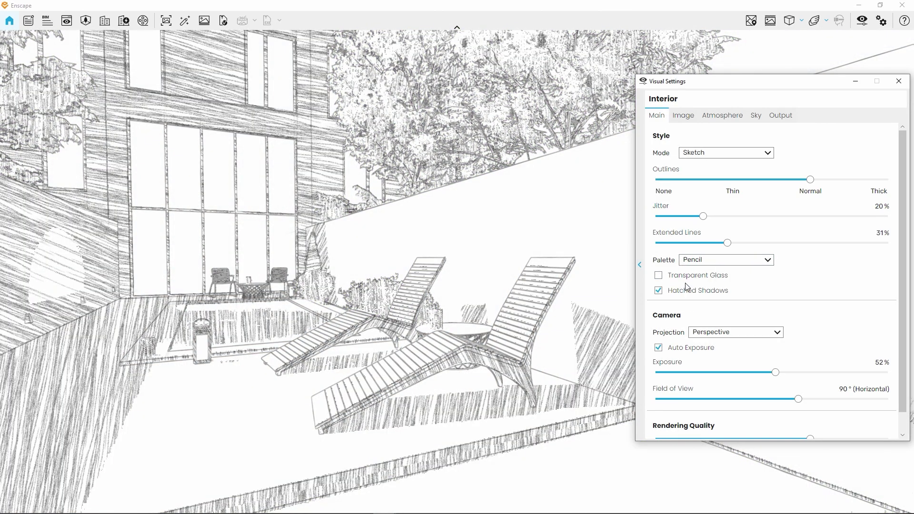
pyautogui.click(691, 264)
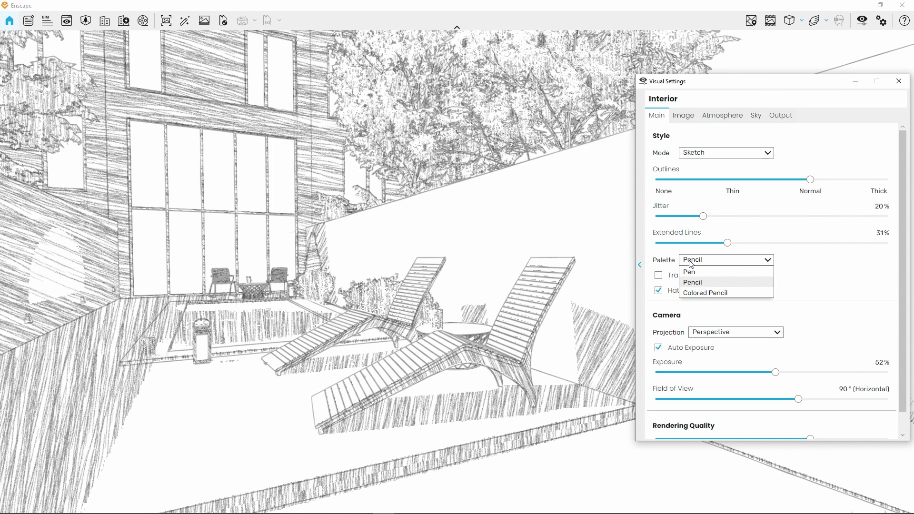
pyautogui.click(687, 272)
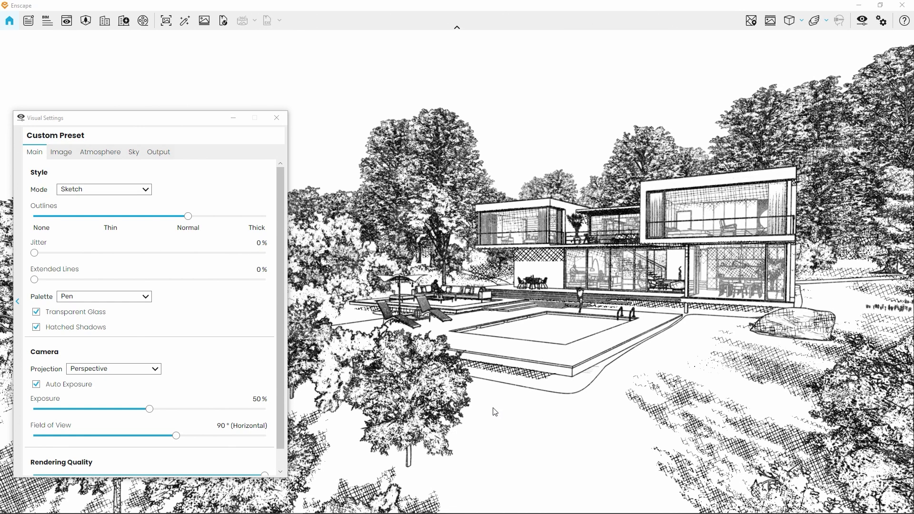
# Switch the villa scene's style mode to Watercolor, try outline thicknesses from None to Thick, and settle on Thin.
pyautogui.click(146, 190)
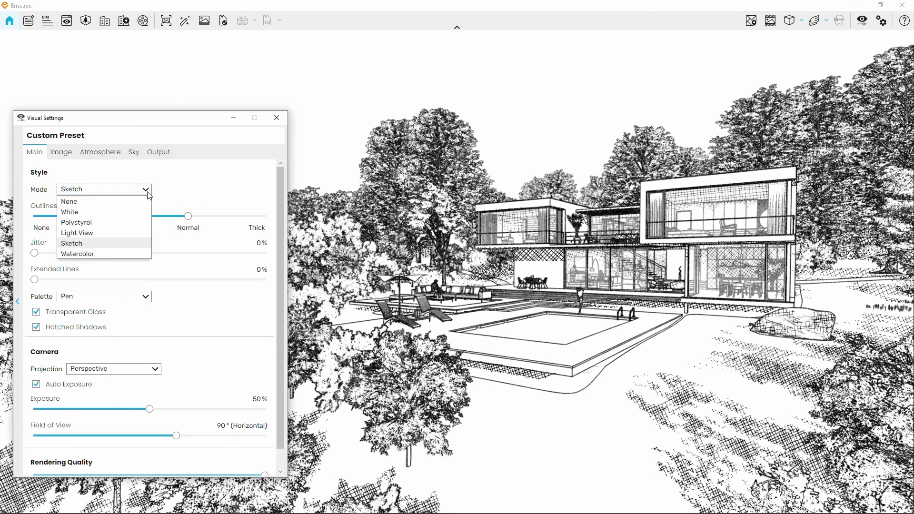
pyautogui.click(128, 255)
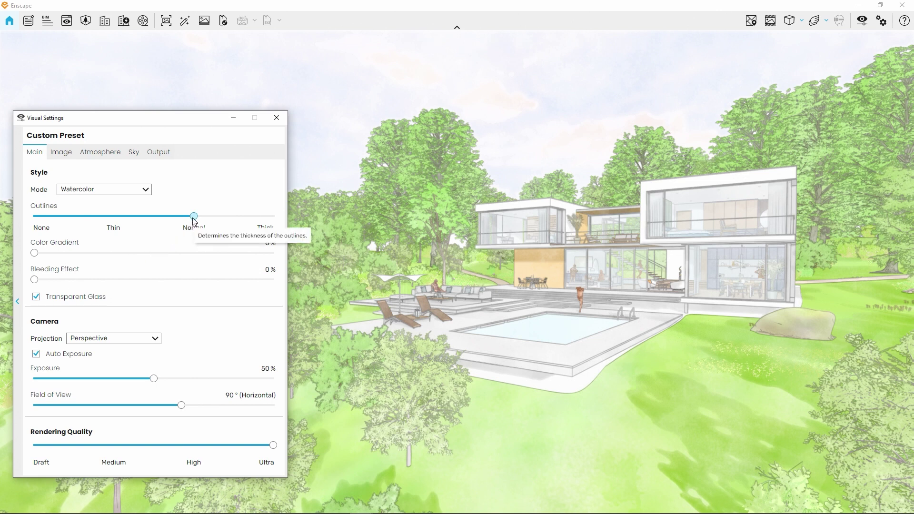
pyautogui.click(134, 222)
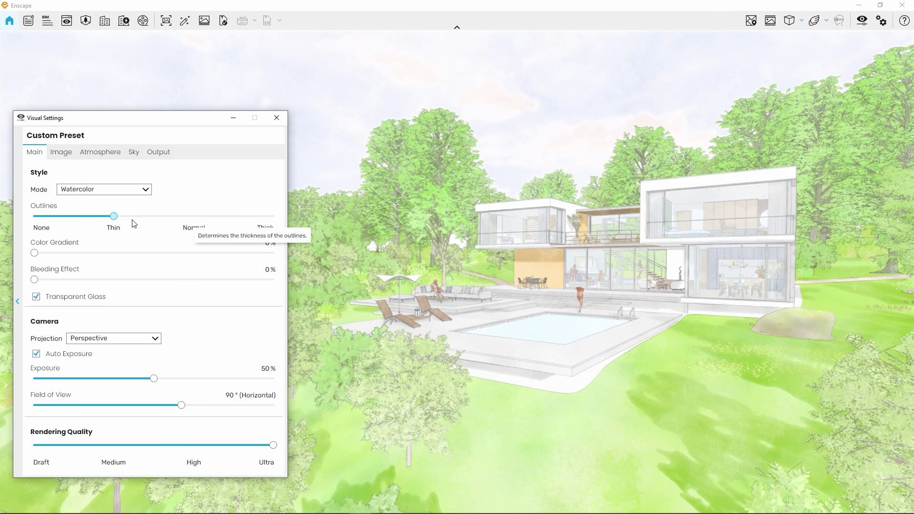
pyautogui.click(46, 216)
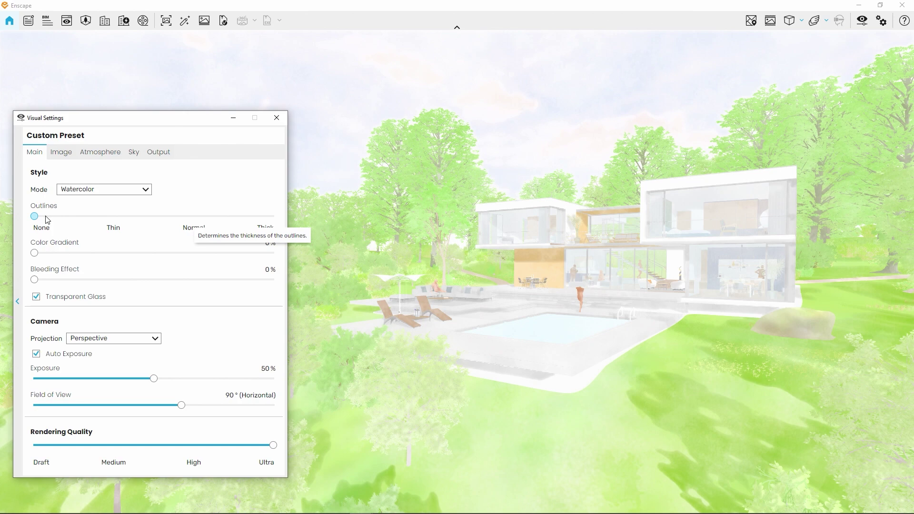
pyautogui.click(112, 223)
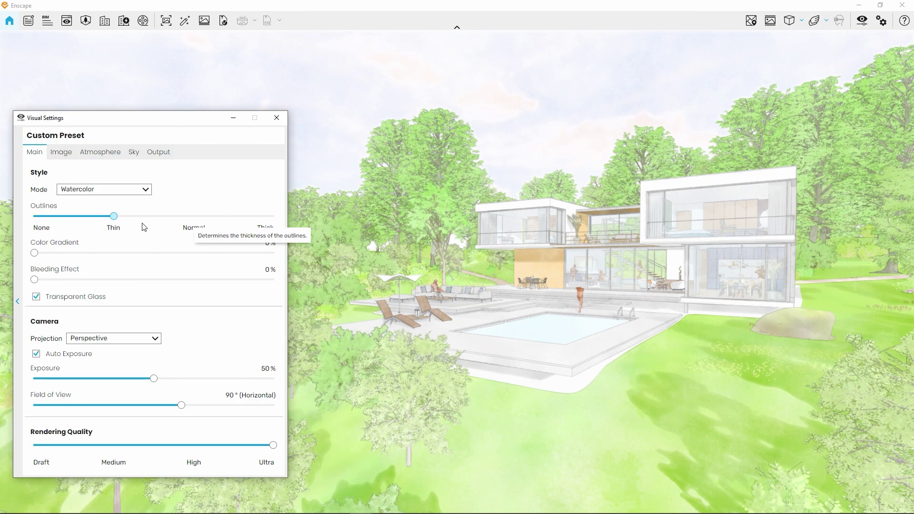
pyautogui.click(172, 227)
pyautogui.click(257, 227)
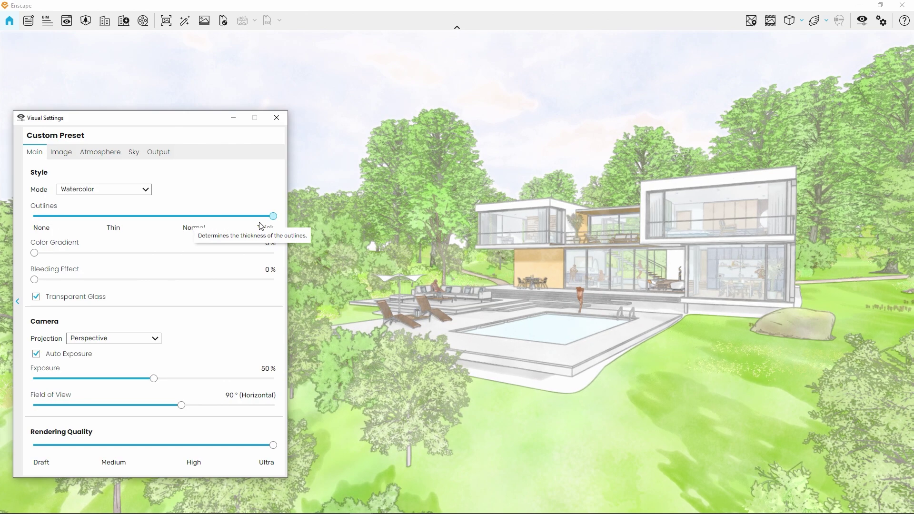
pyautogui.click(126, 225)
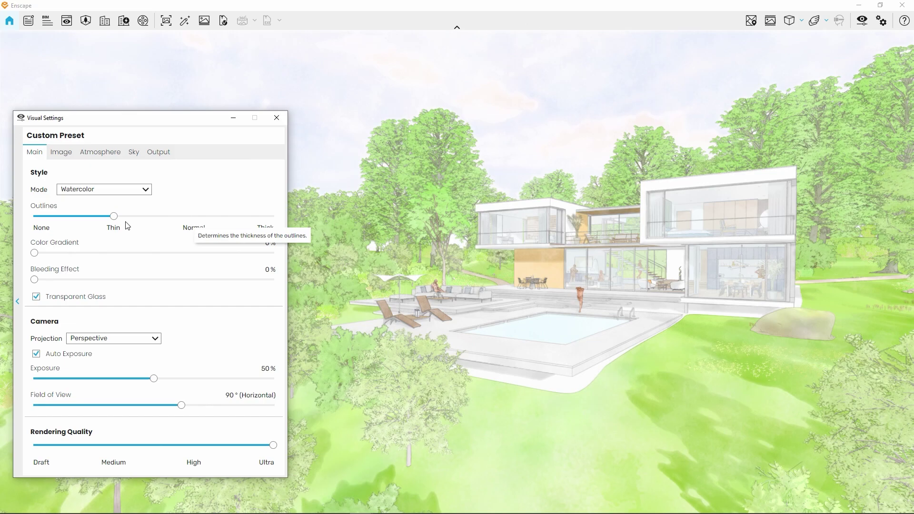
# Bring the villa closer and raise the watercolor Color Gradient to 100%.
pyautogui.moveTo(498, 315); pyautogui.dragTo(466, 313)
pyautogui.press('w')
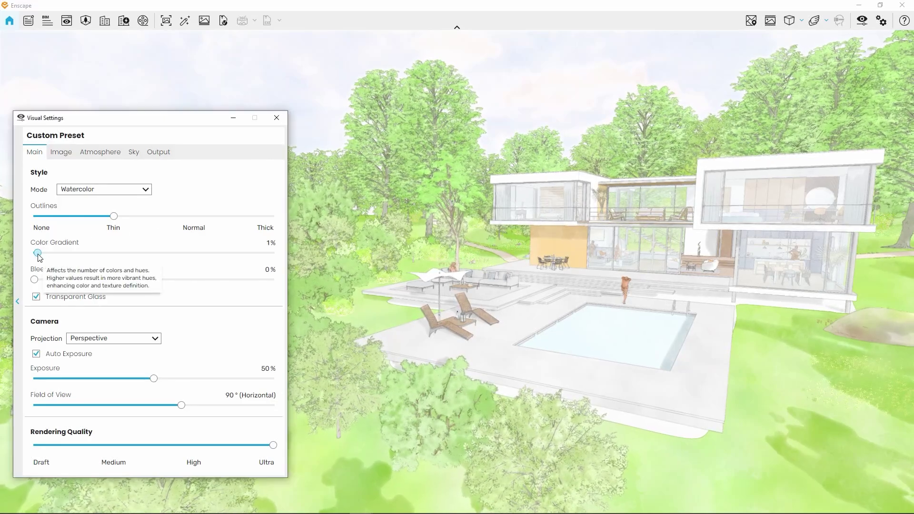
pyautogui.moveTo(34, 252); pyautogui.dragTo(324, 252)
# Set the watercolor Bleeding Effect to 100% and turn off Transparent Glass for the villa.
pyautogui.scroll(-5, 492, 266)
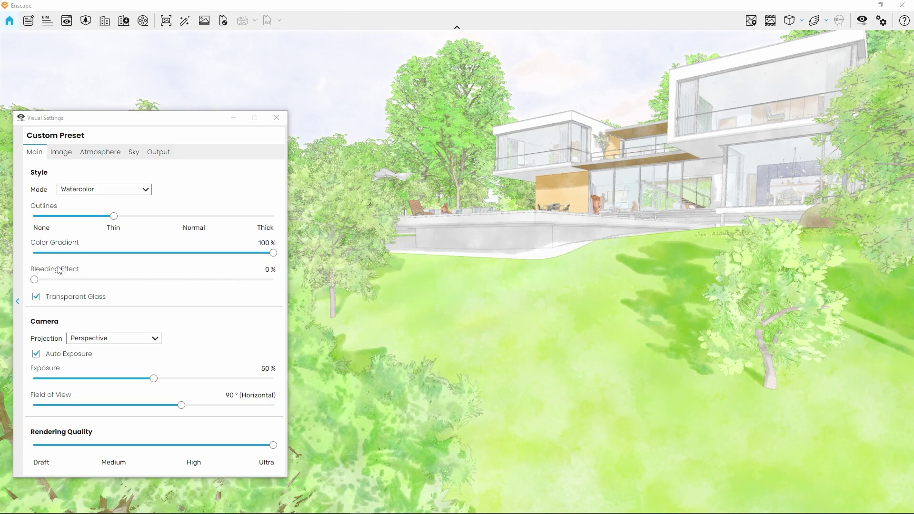
pyautogui.moveTo(34, 279); pyautogui.dragTo(529, 263)
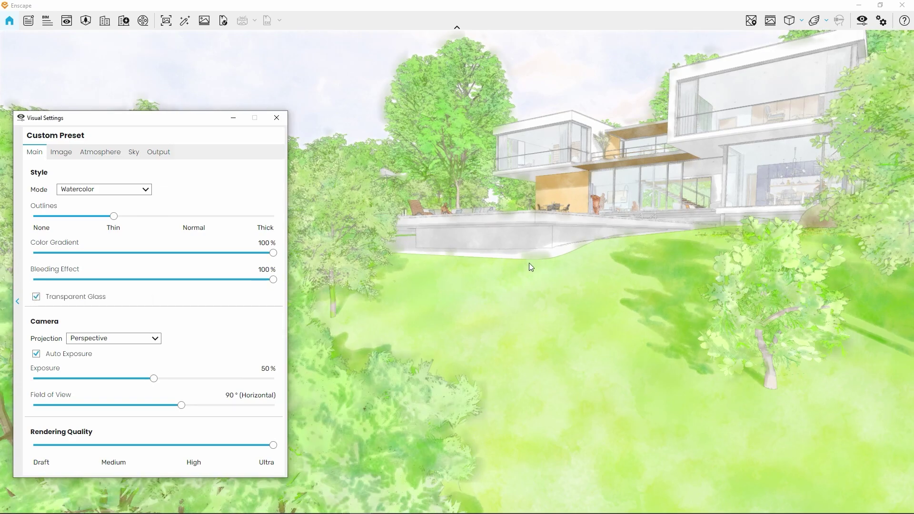
pyautogui.scroll(5, 532, 262)
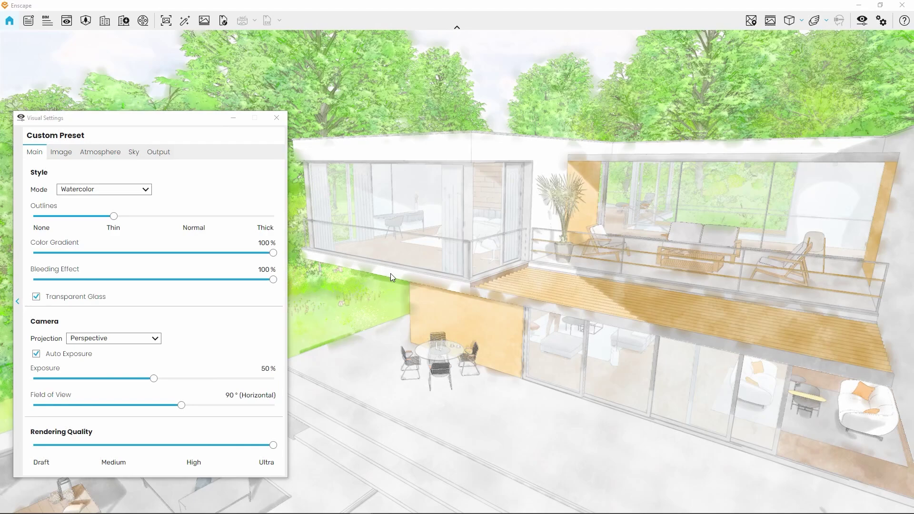
pyautogui.moveTo(272, 280)
pyautogui.mouseDown()
pyautogui.moveTo(141, 281)
pyautogui.moveTo(274, 281)
pyautogui.mouseUp()
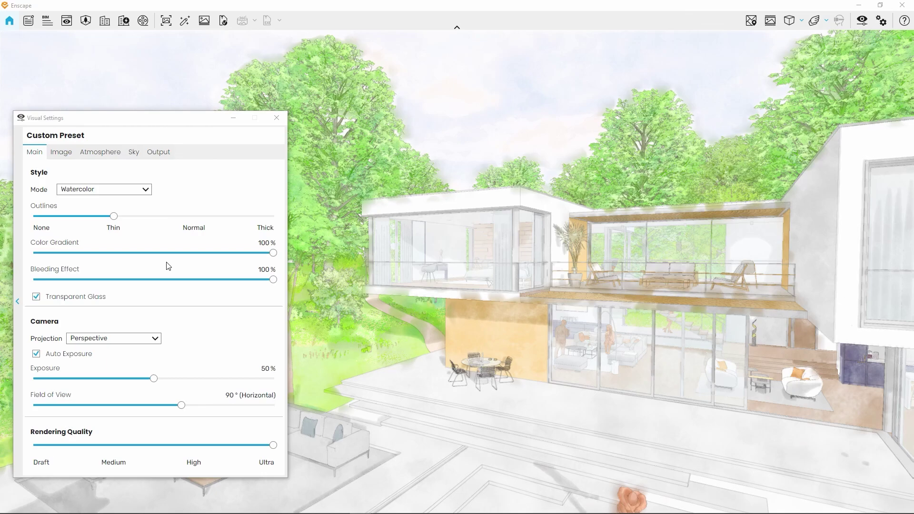
pyautogui.click(37, 298)
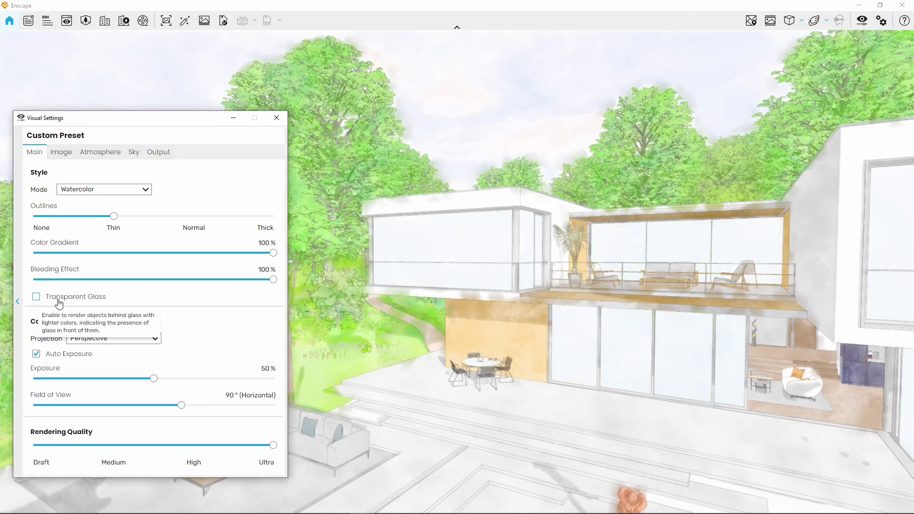